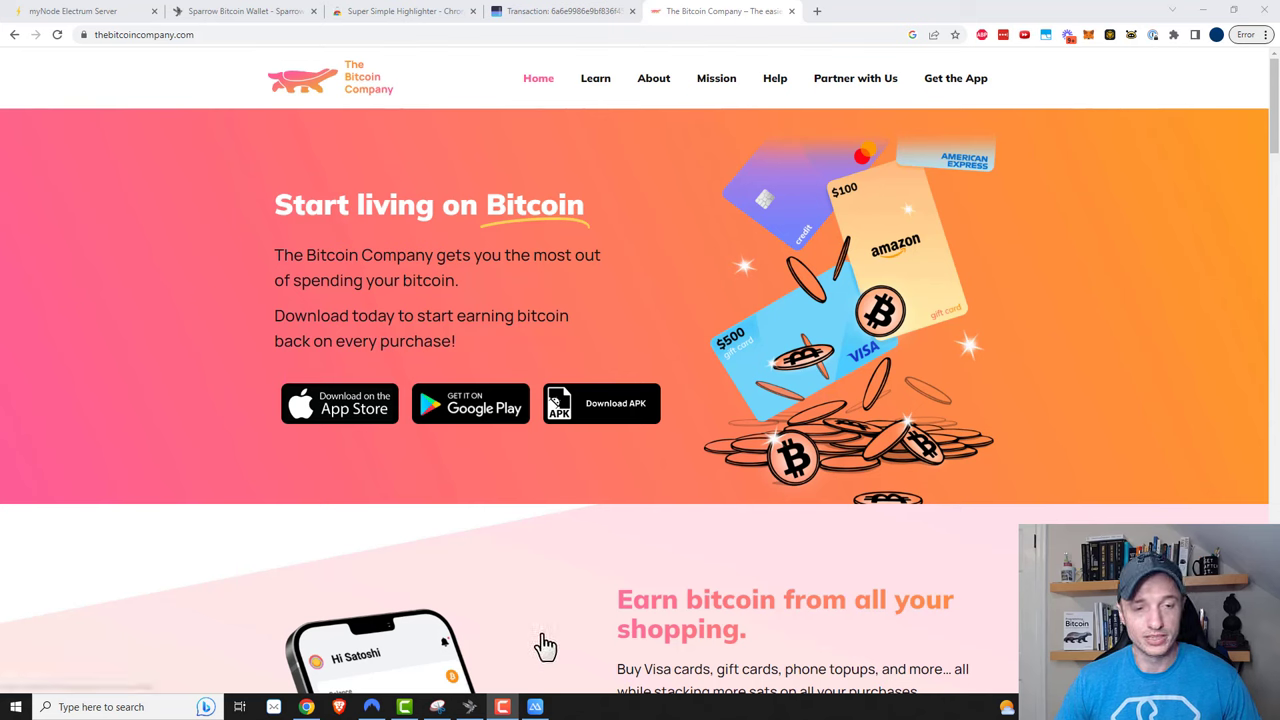
# Step: Bring up the ApowerMirror phone mirror showing the app home screen and move it to the left side
pyautogui.click(535, 707)
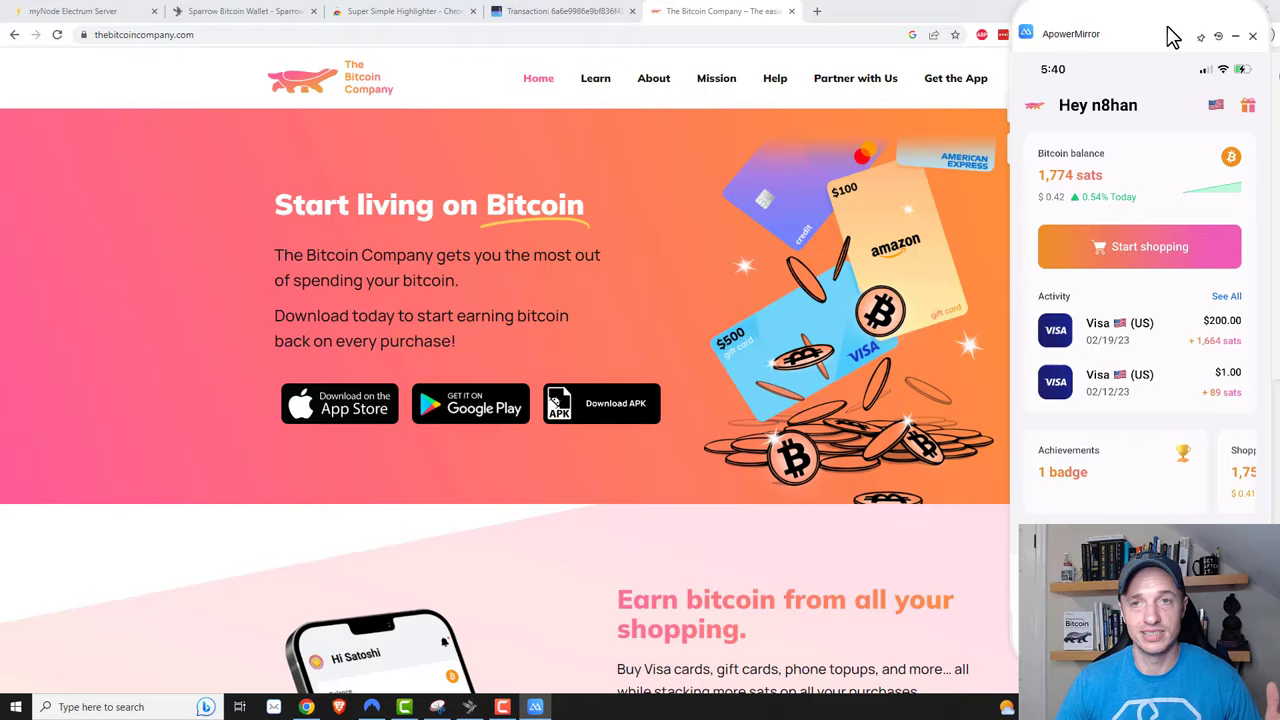
pyautogui.moveTo(1171, 34); pyautogui.dragTo(321, 37)
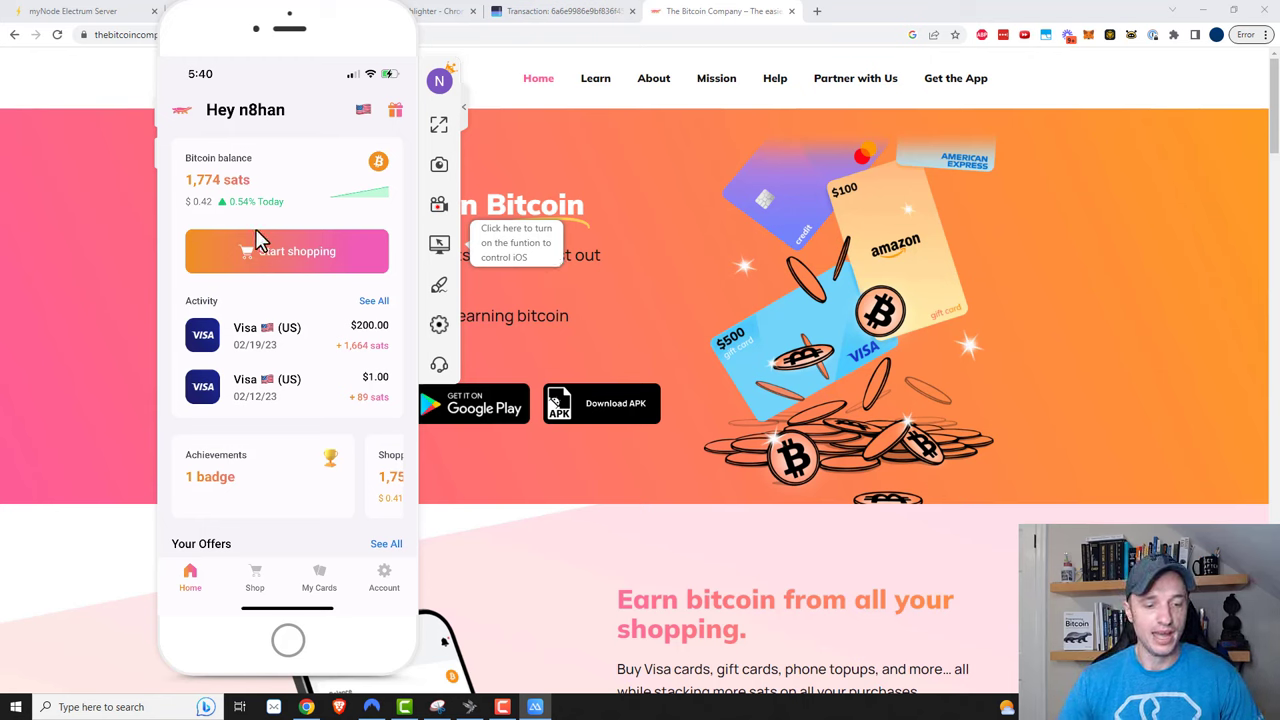
pyautogui.scroll(2, 258, 240)
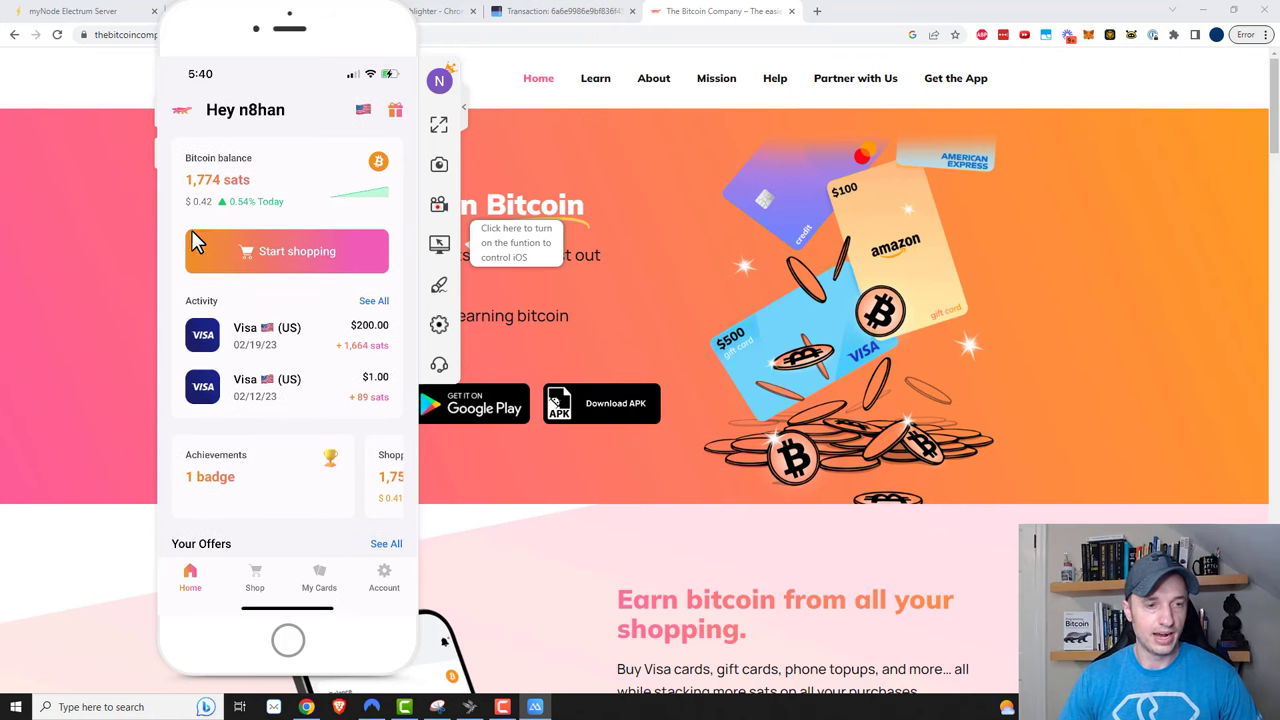
# Step: Open the Shop page, browse all popular gift card brands, then return to Shop
pyautogui.click(256, 585)
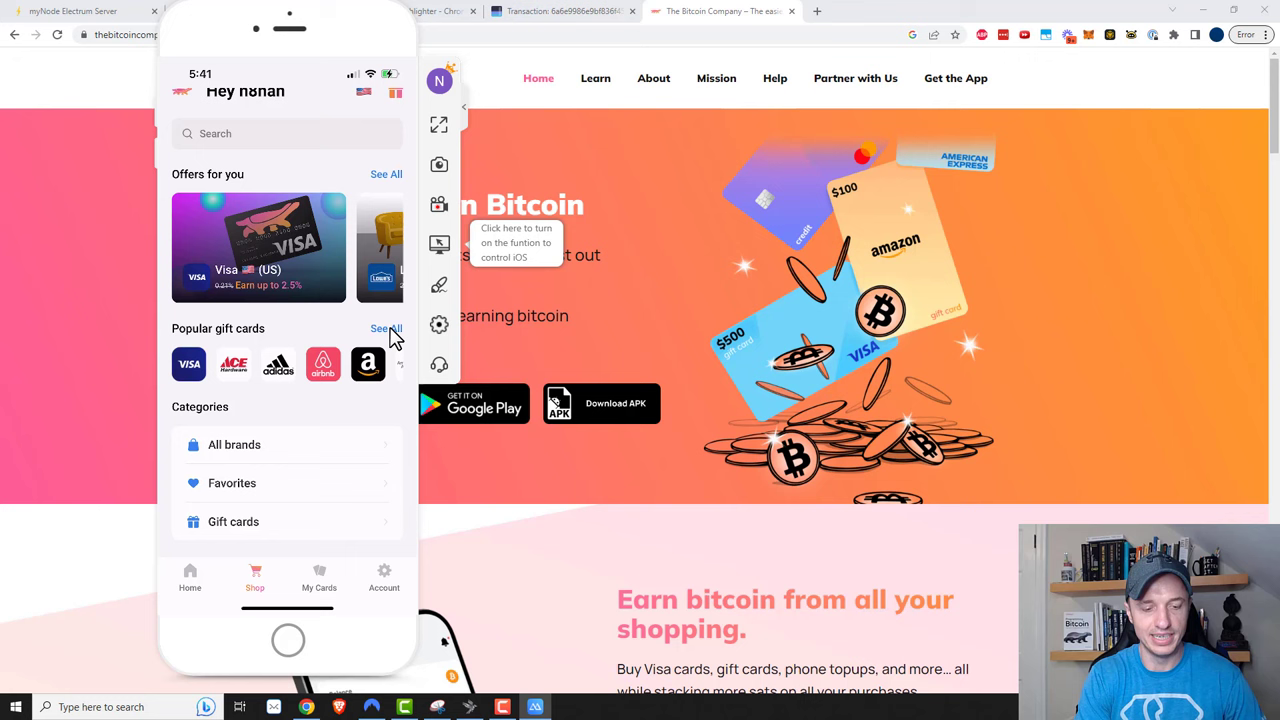
pyautogui.click(388, 330)
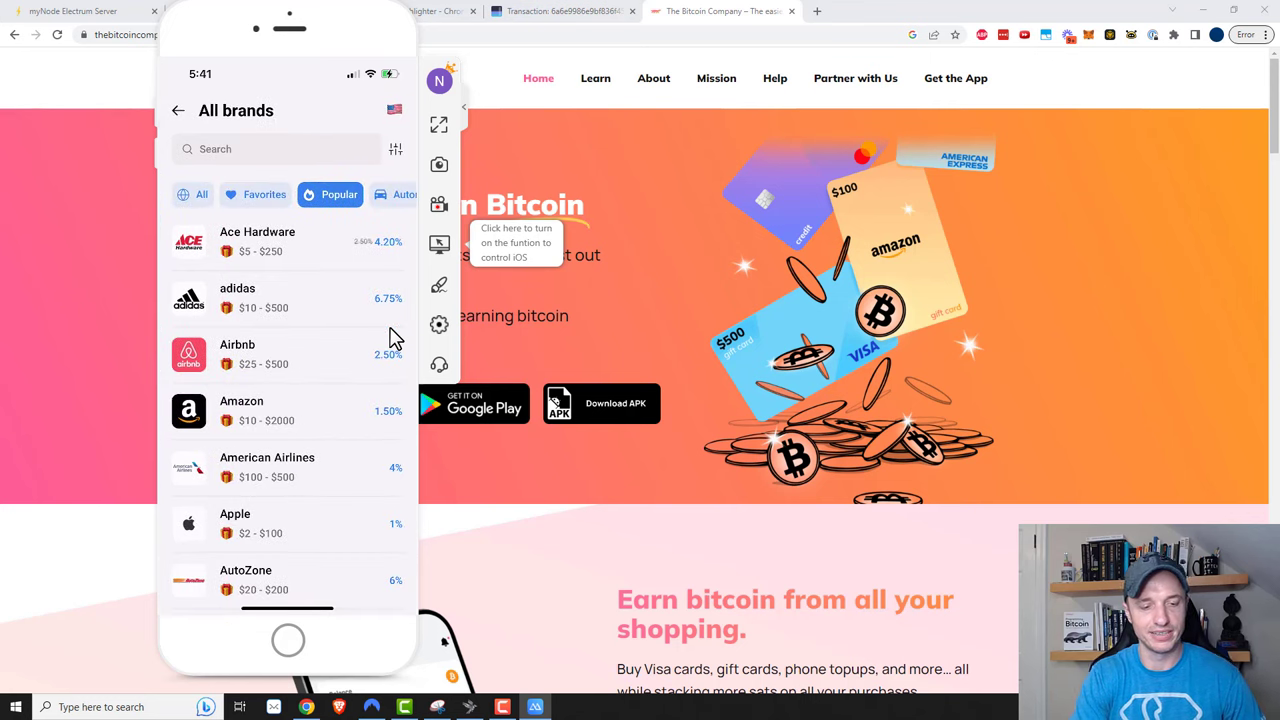
pyautogui.scroll(-1, 392, 336)
pyautogui.scroll(-2, 390, 335)
pyautogui.scroll(4, 390, 335)
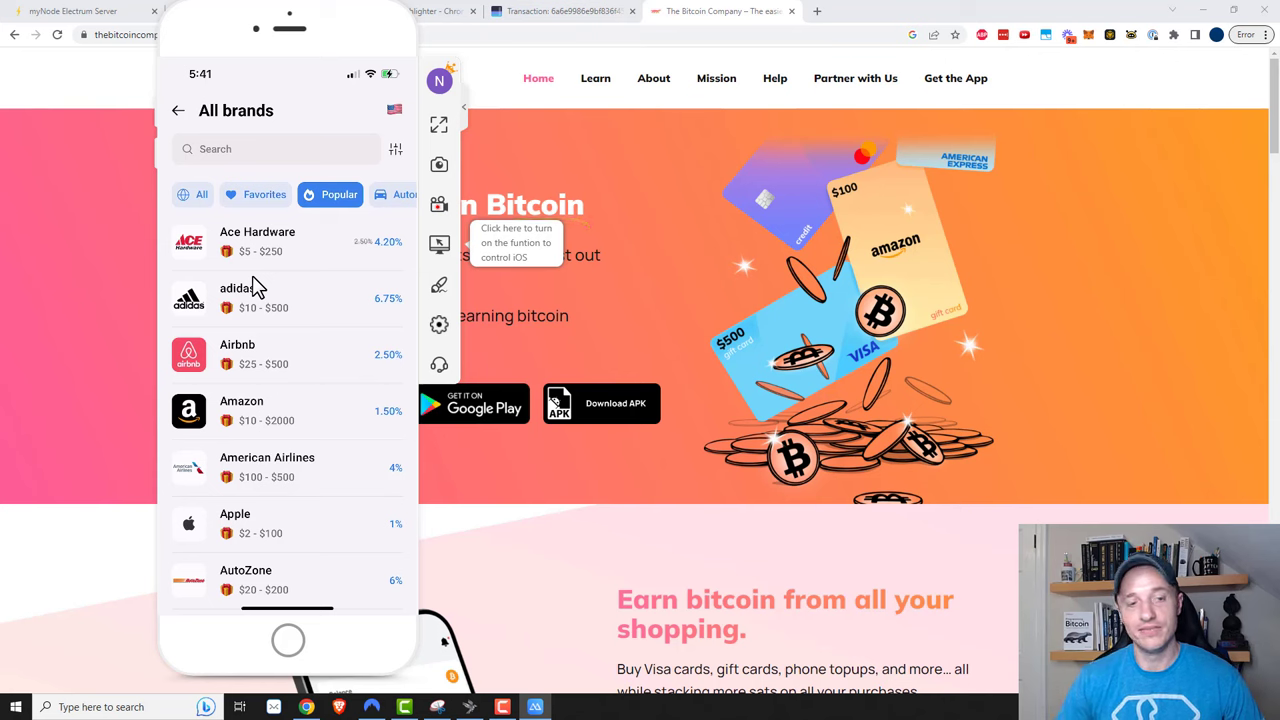
pyautogui.press('Escape')
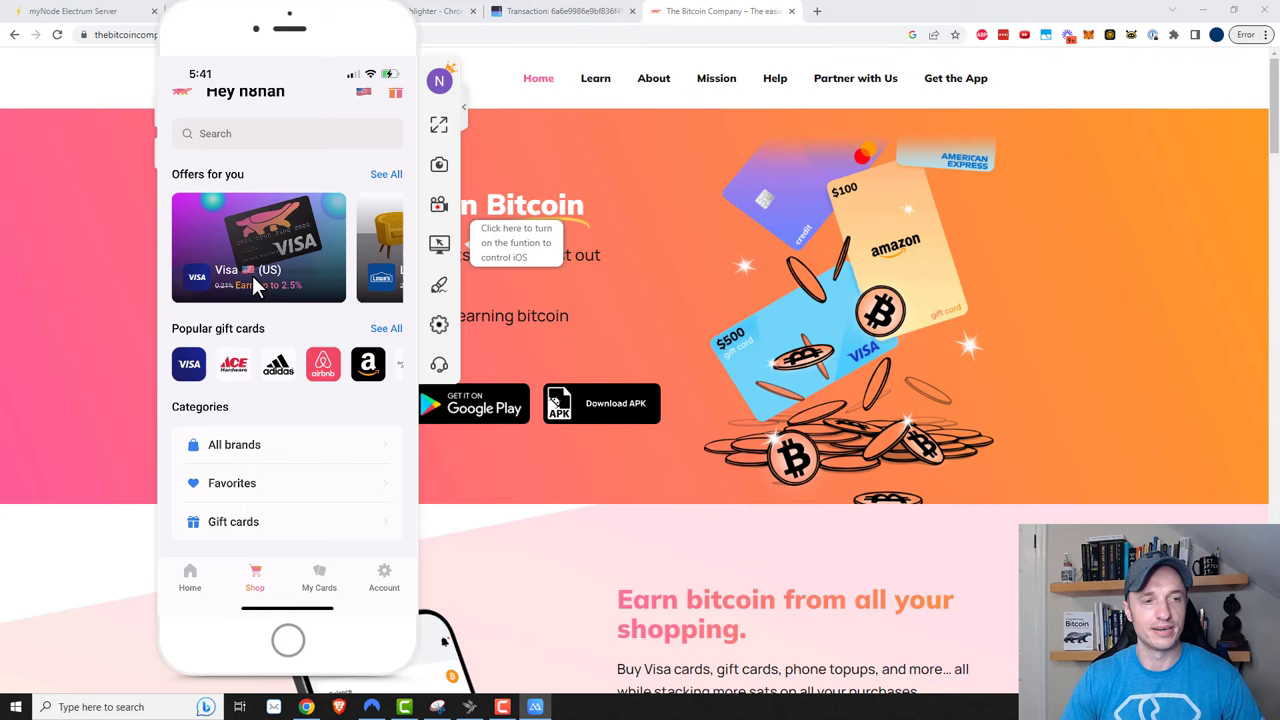
# Step: Choose the Visa prepaid card, enlarge the mirror to full screen, and label it 'Demo'
pyautogui.click(192, 370)
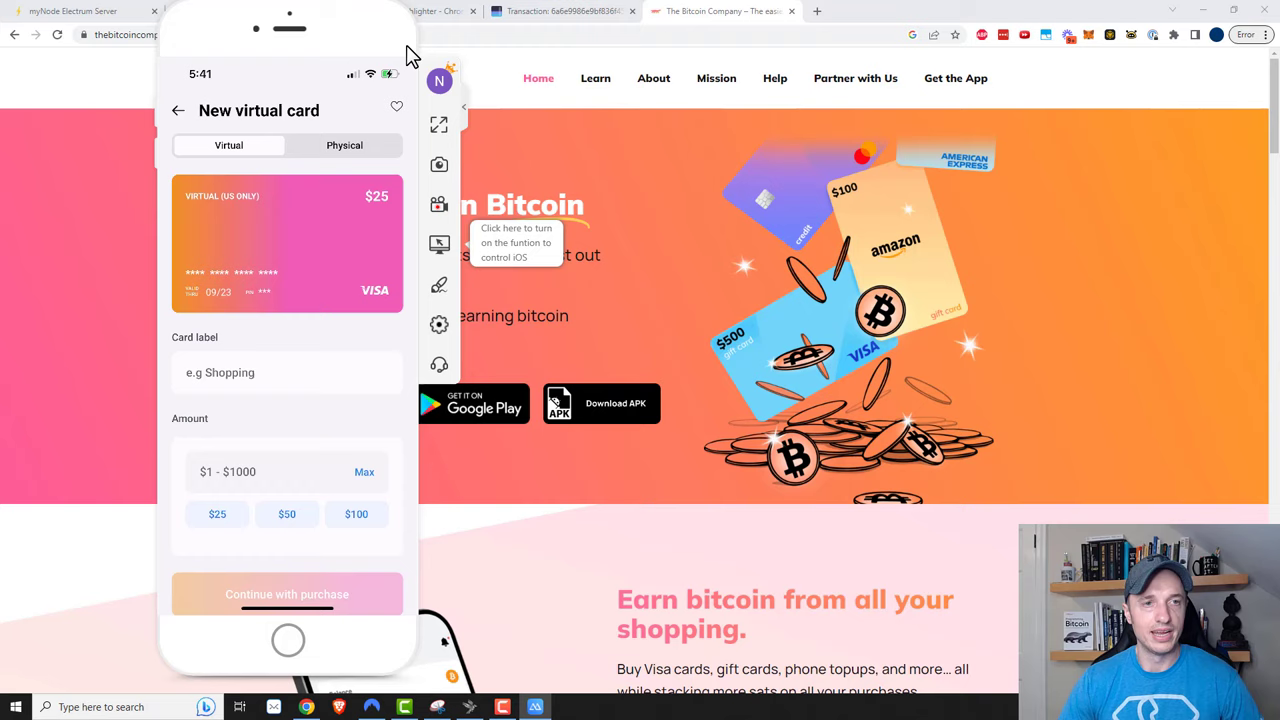
pyautogui.click(441, 124)
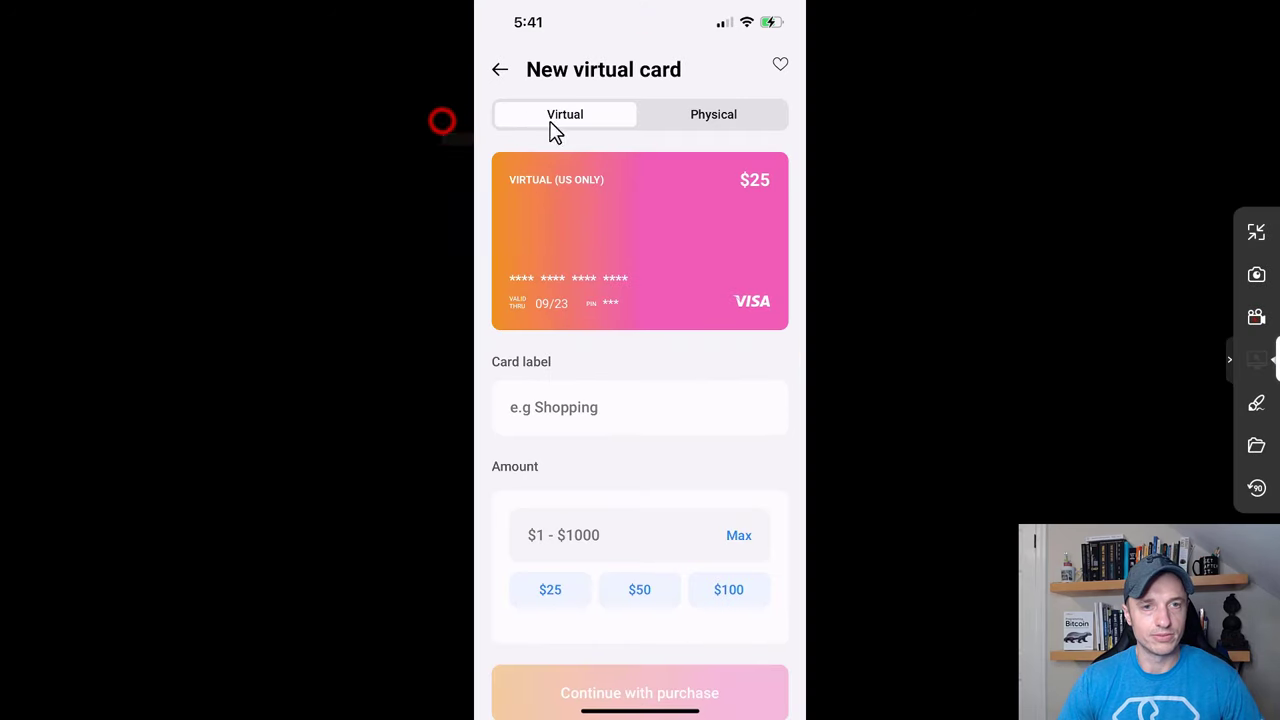
pyautogui.click(565, 410)
pyautogui.write('Demo')
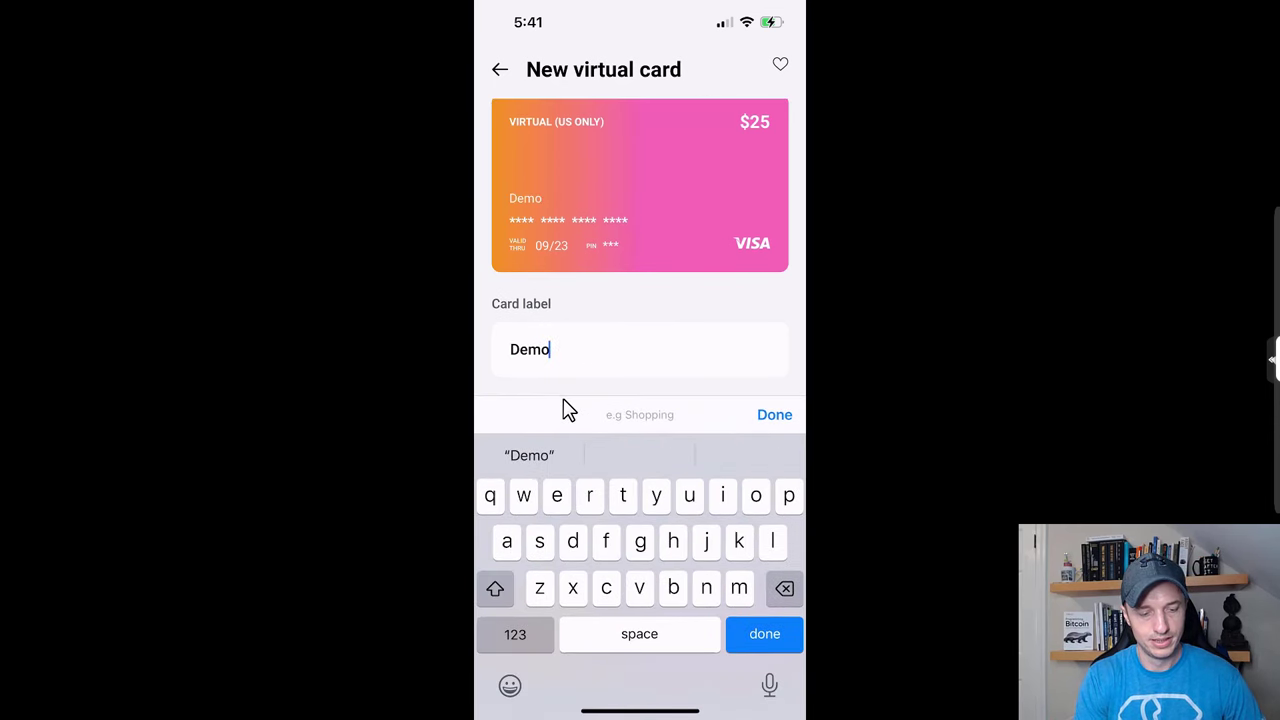
pyautogui.press('Return')
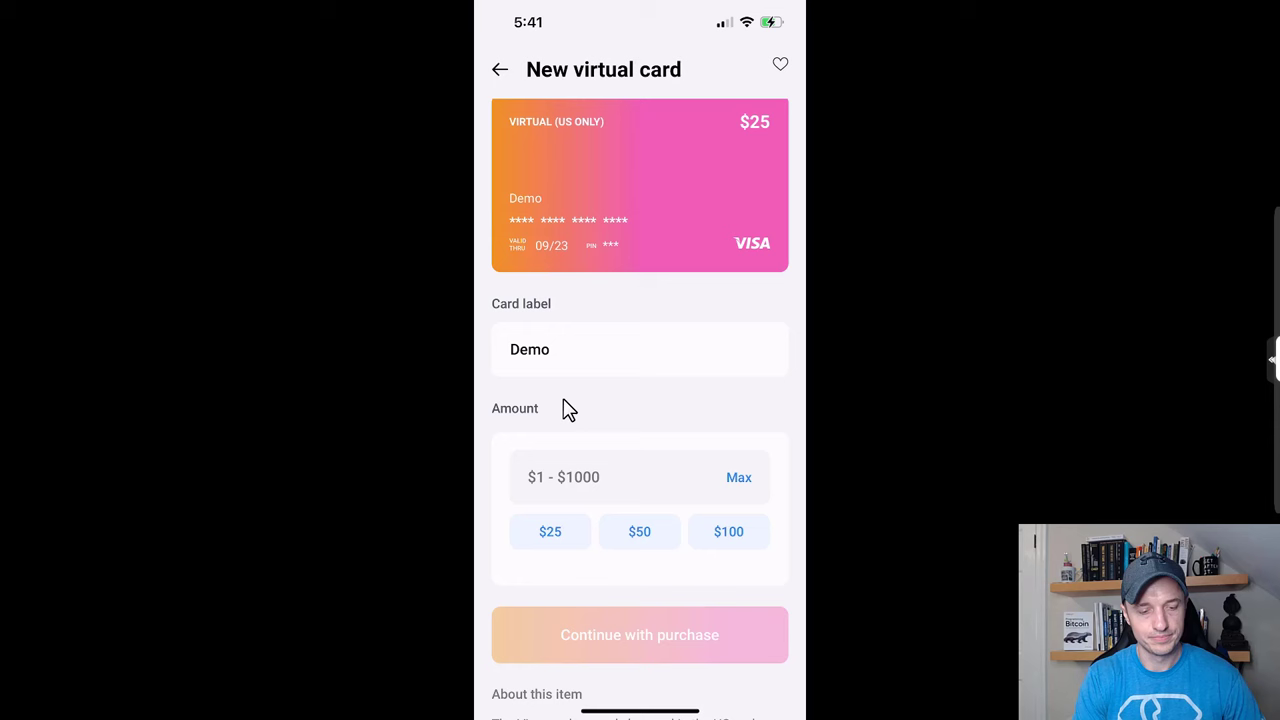
# Step: Enter a card amount of $1 and review the new virtual card form
pyautogui.click(573, 490)
pyautogui.write('1')
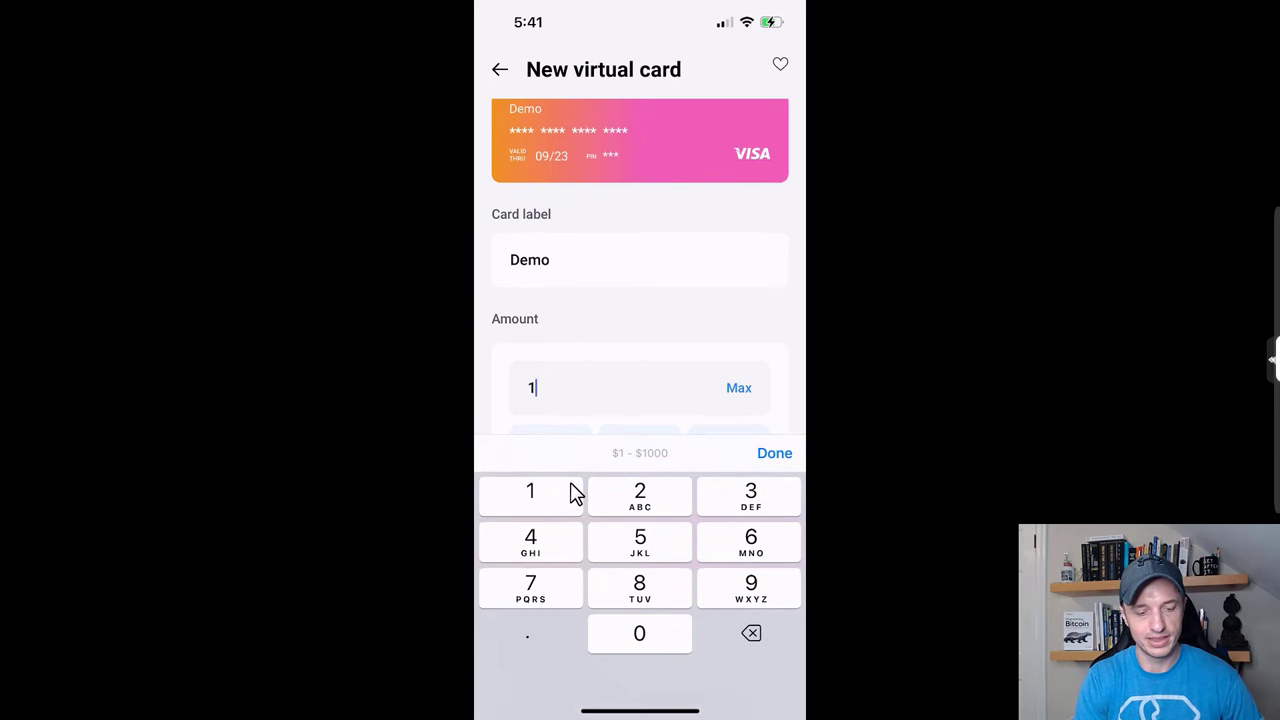
pyautogui.press('Return')
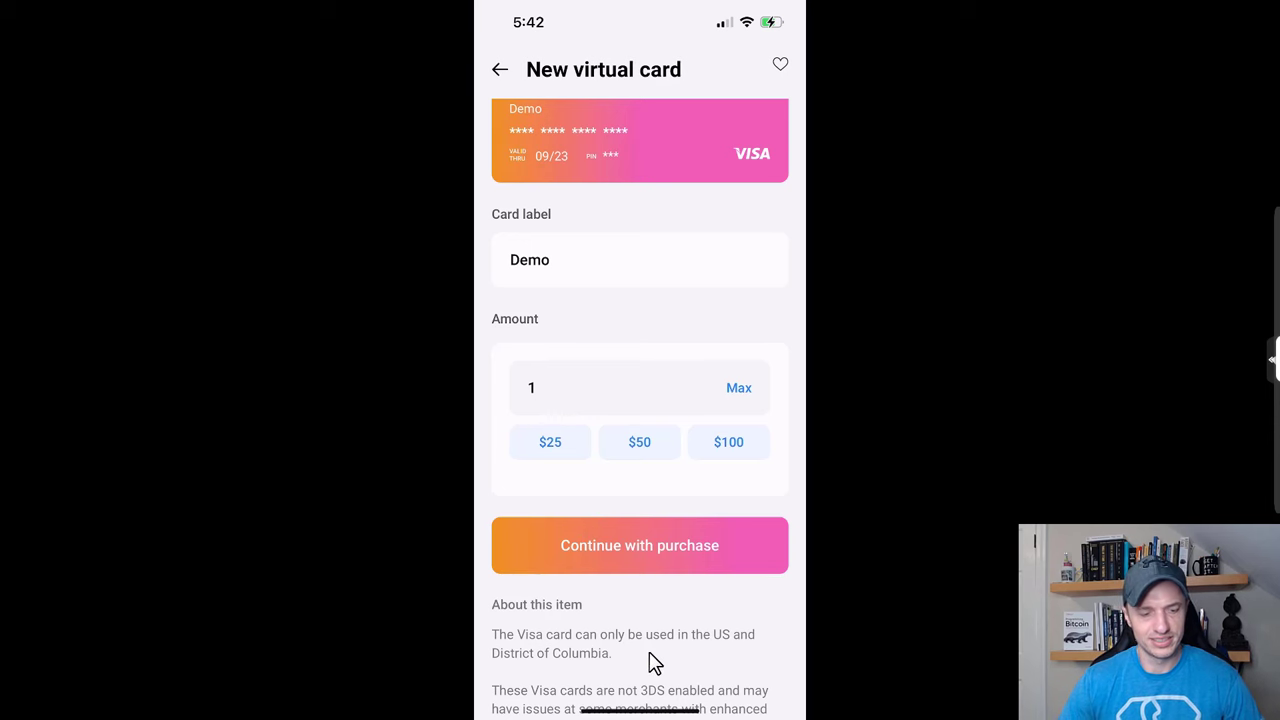
pyautogui.scroll(-10, 655, 663)
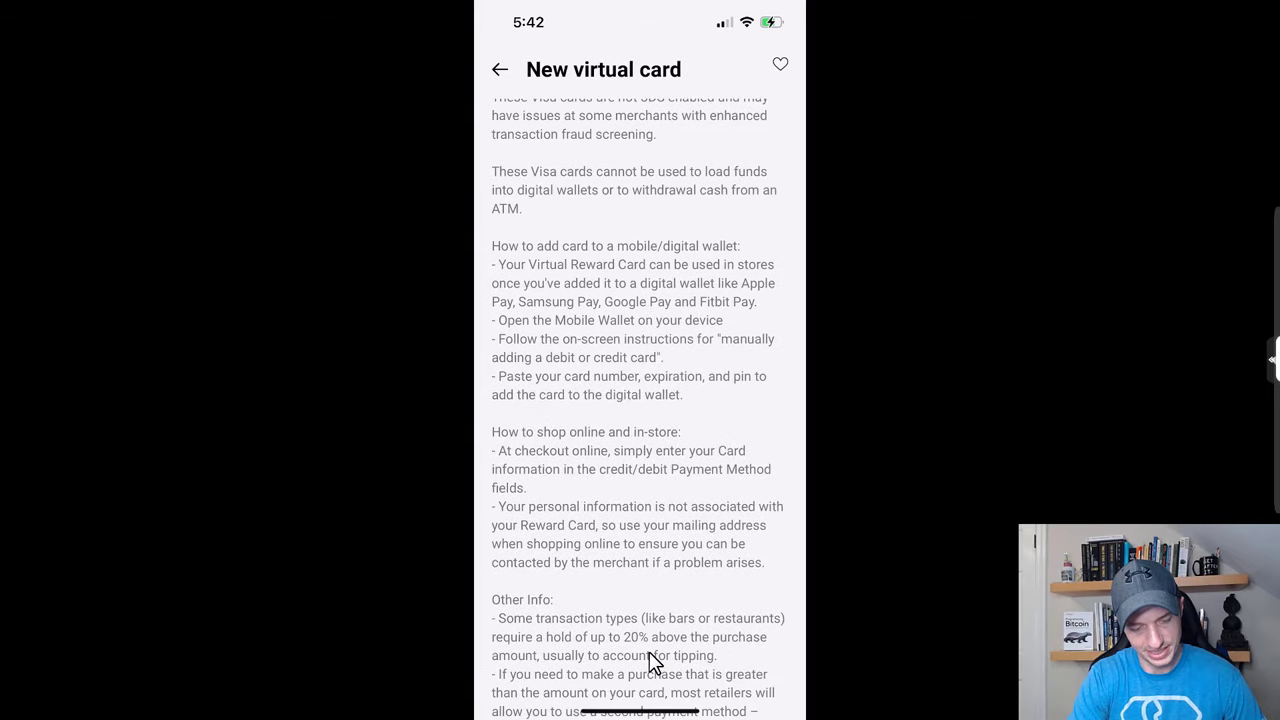
pyautogui.scroll(-5, 655, 663)
pyautogui.scroll(7, 655, 663)
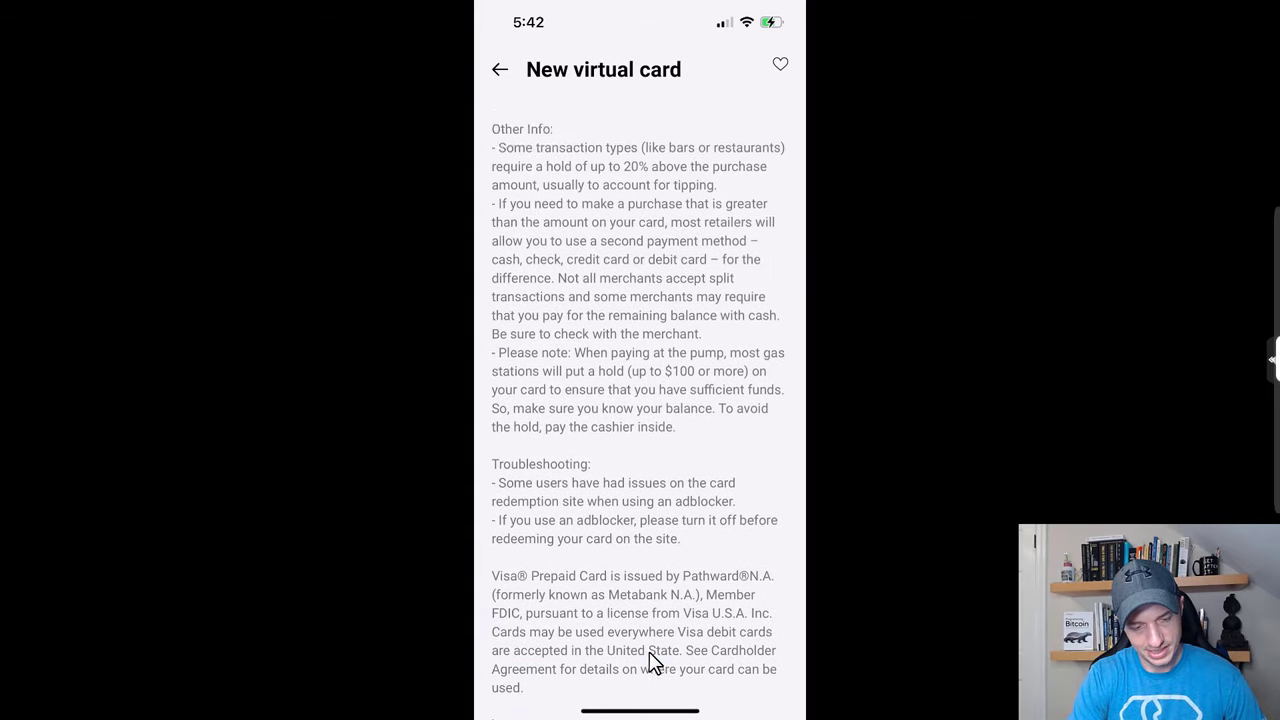
pyautogui.scroll(8, 655, 663)
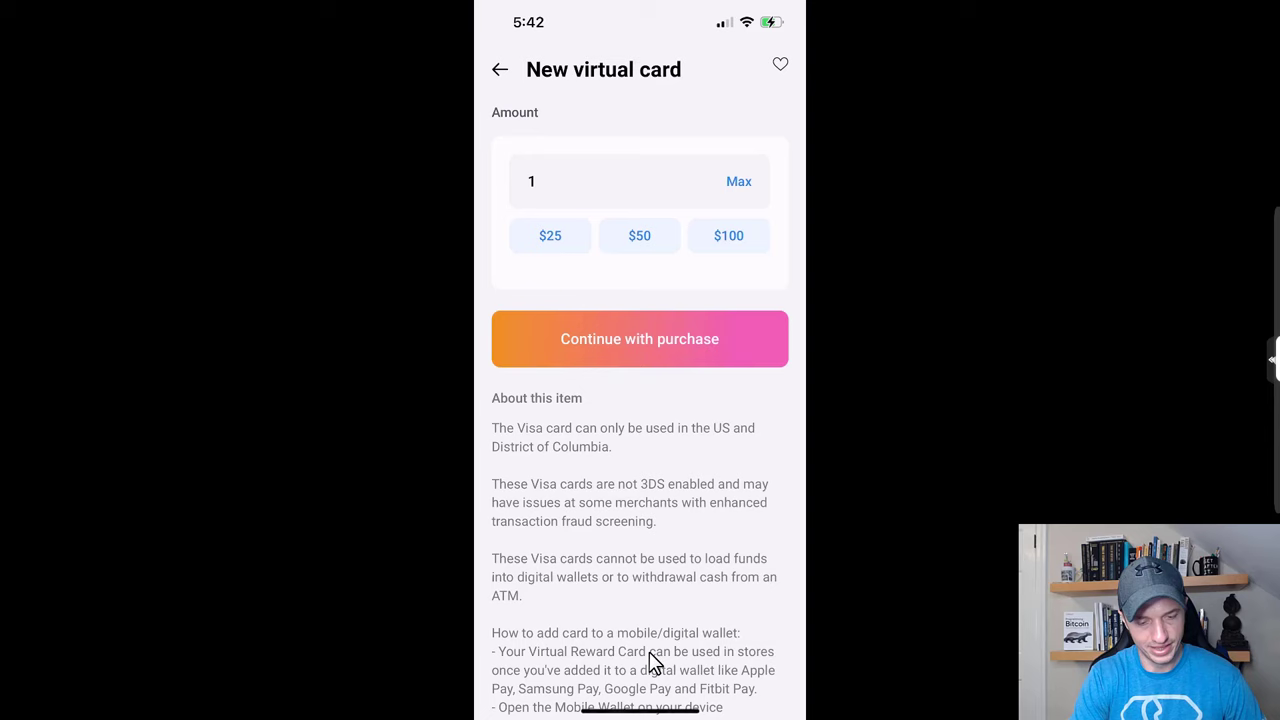
pyautogui.scroll(2, 655, 663)
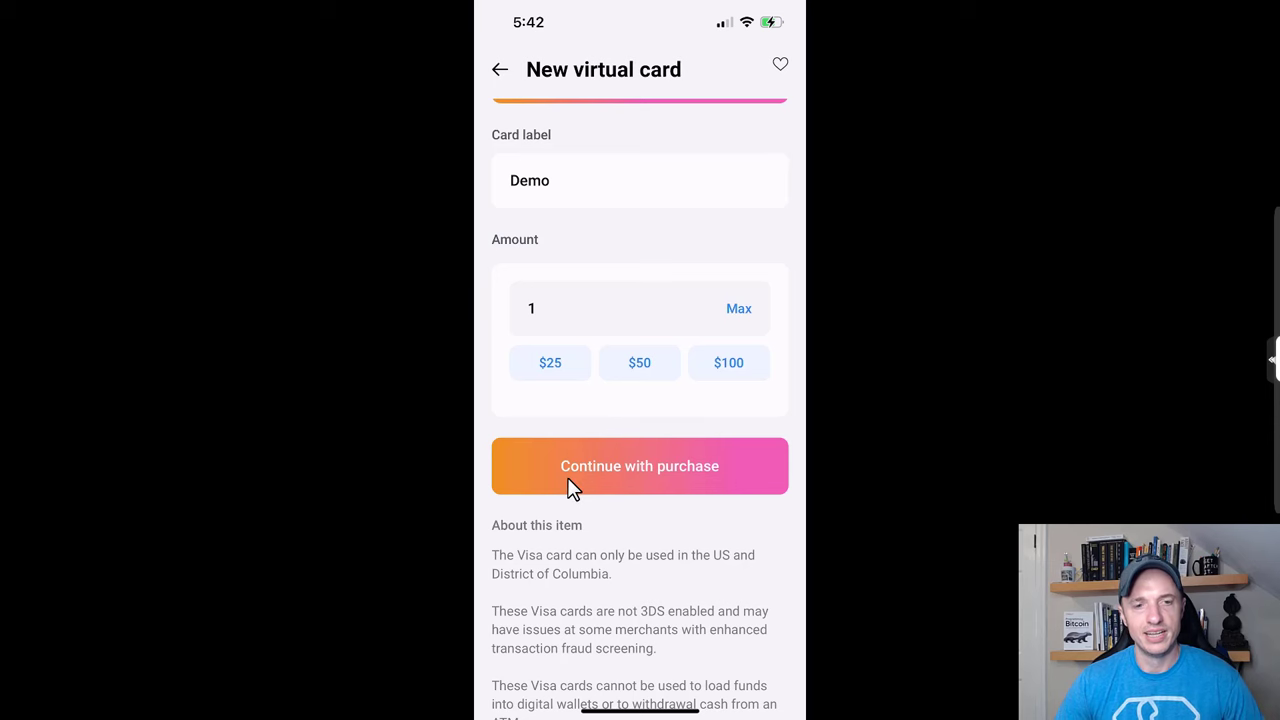
# Step: Continue with the $1 Visa purchase and place the order to get the 4,295-sat Lightning invoice
pyautogui.click(690, 484)
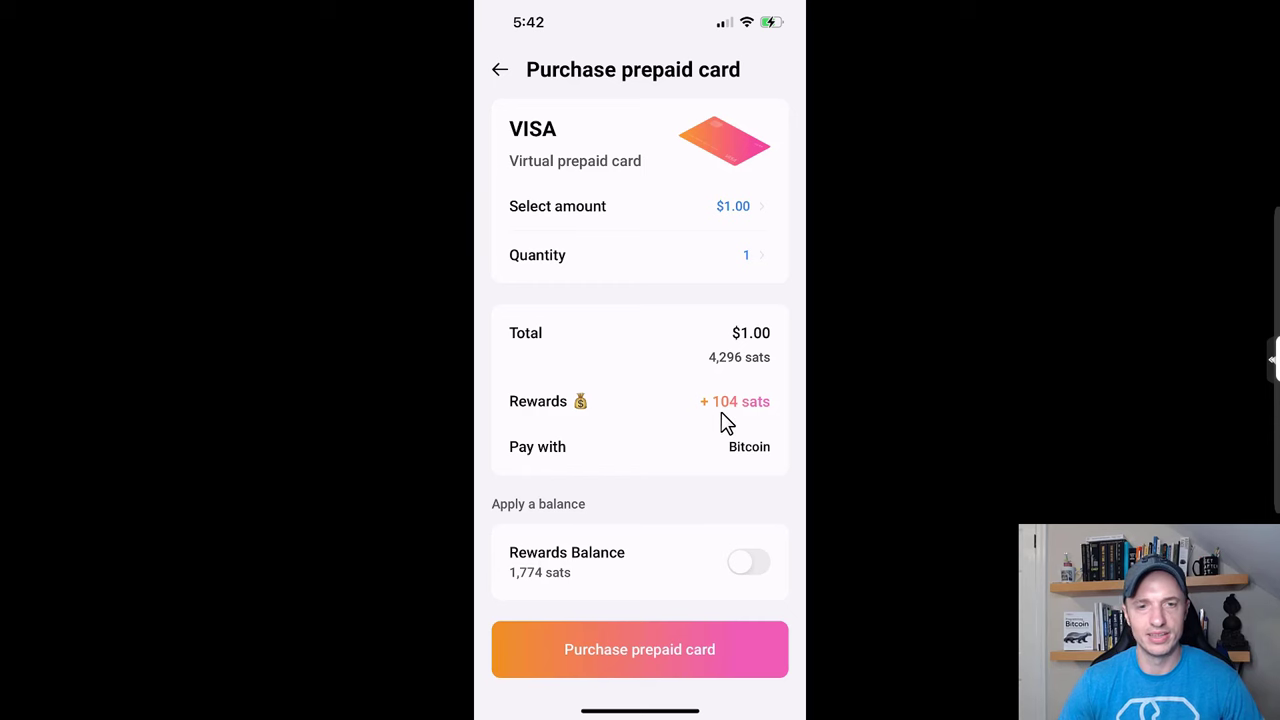
pyautogui.scroll(-2, 725, 423)
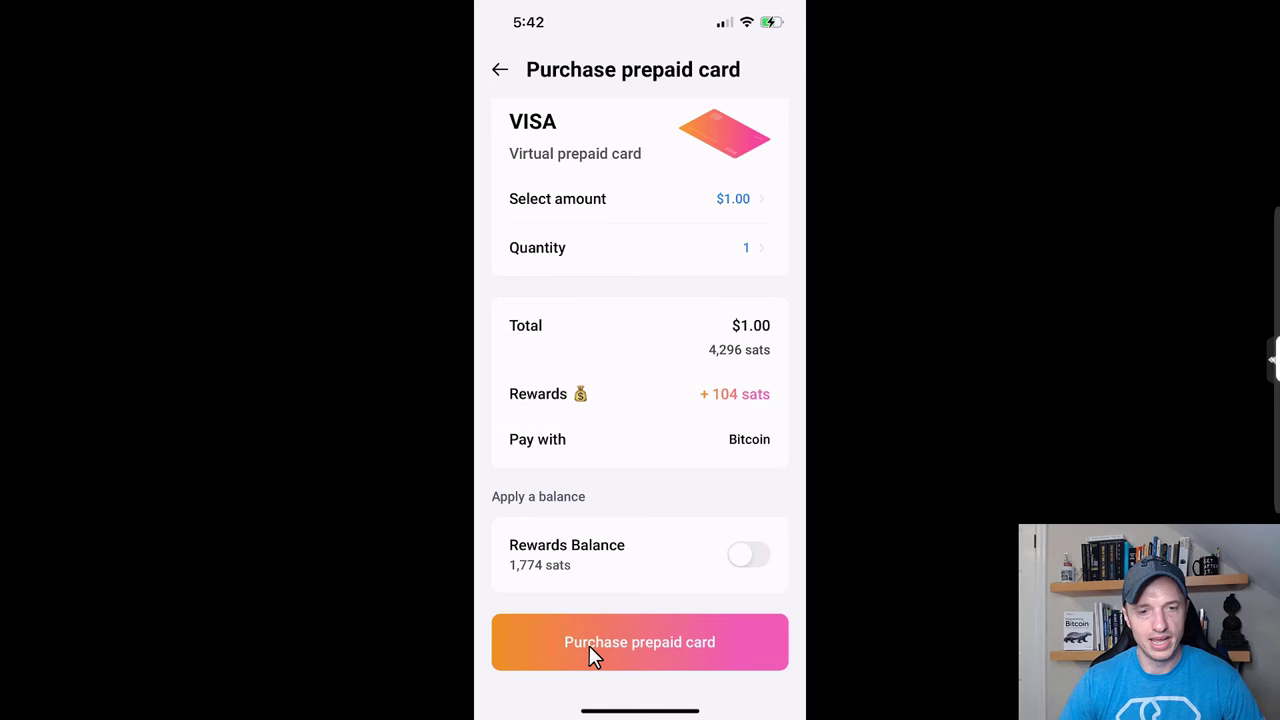
pyautogui.click(643, 651)
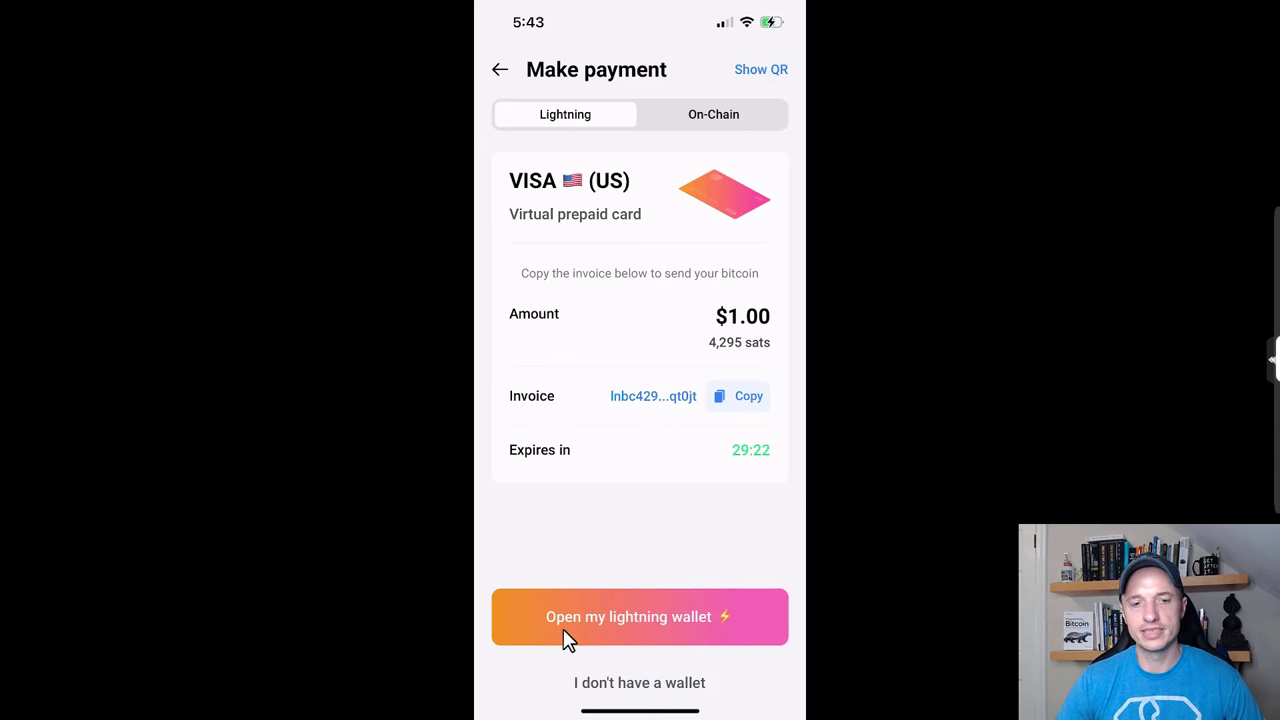
# Step: Pay the 4,295-sat invoice with Zeus LN and return to The Bitcoin Company order page
pyautogui.click(717, 620)
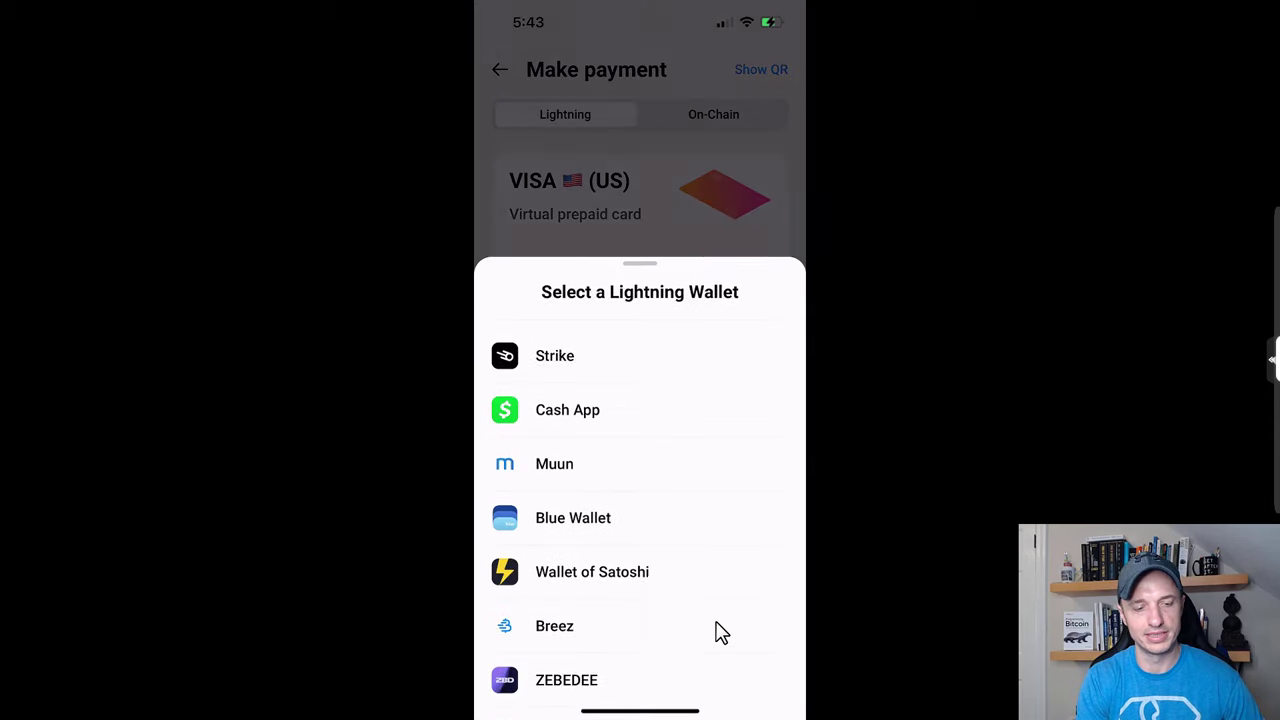
pyautogui.scroll(-3, 717, 624)
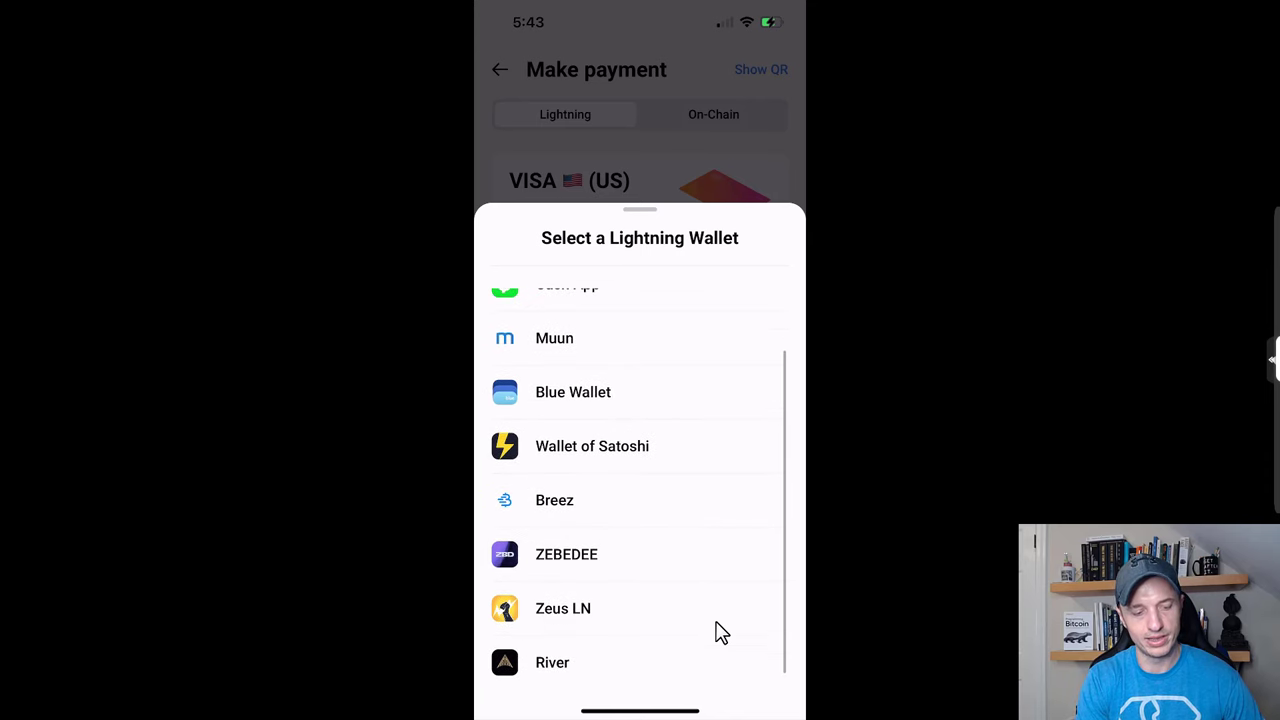
pyautogui.click(640, 617)
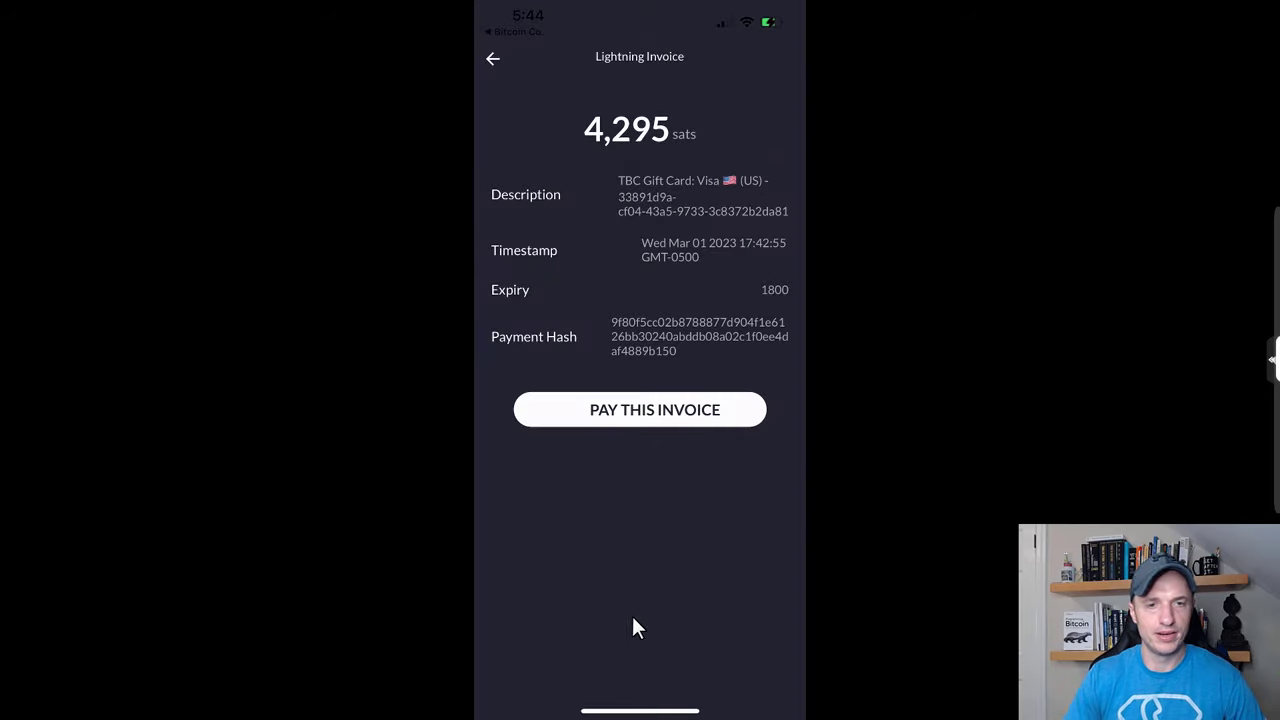
pyautogui.click(645, 410)
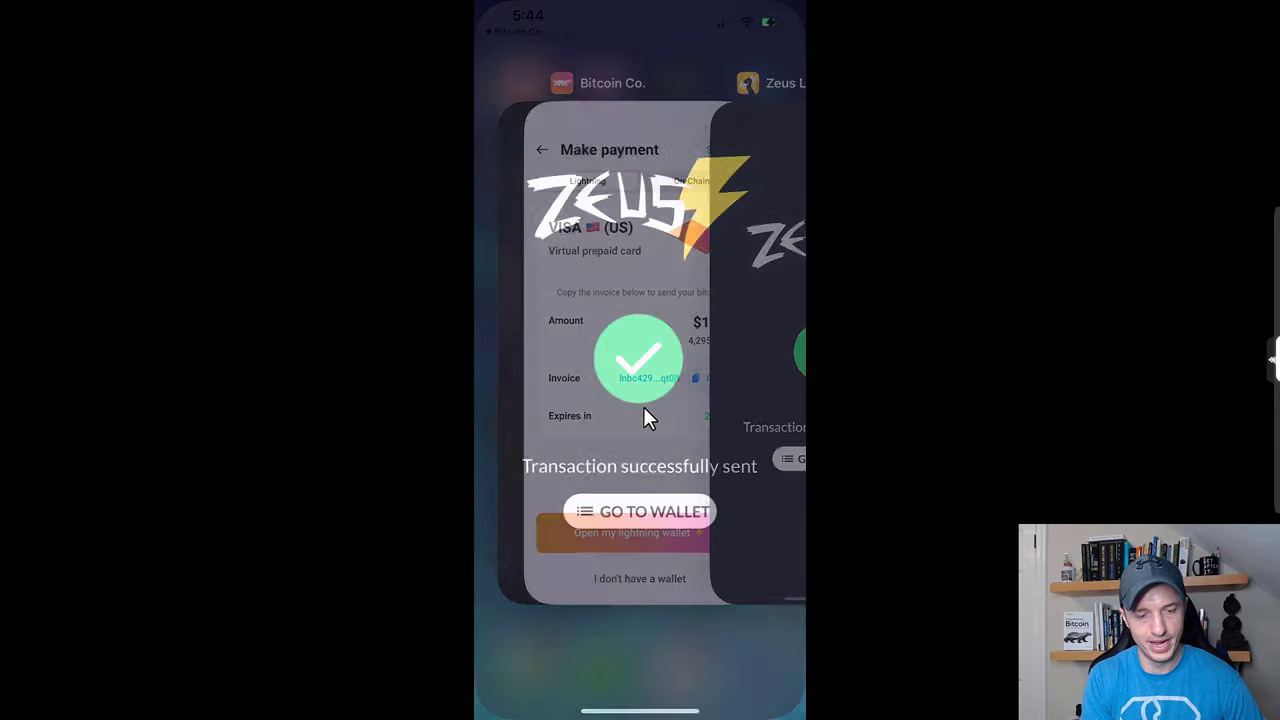
pyautogui.click(643, 418)
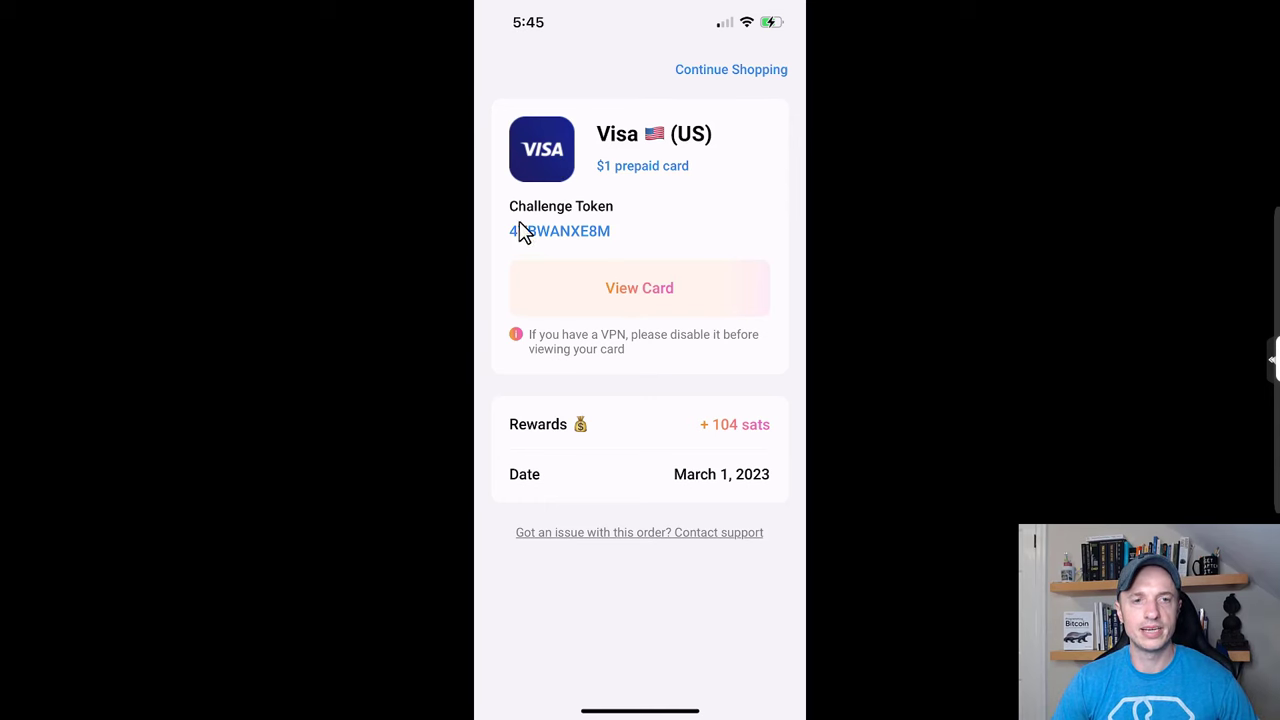
# Step: View the purchased $1 Visa card and enter its challenge token to reveal the balance
pyautogui.click(638, 306)
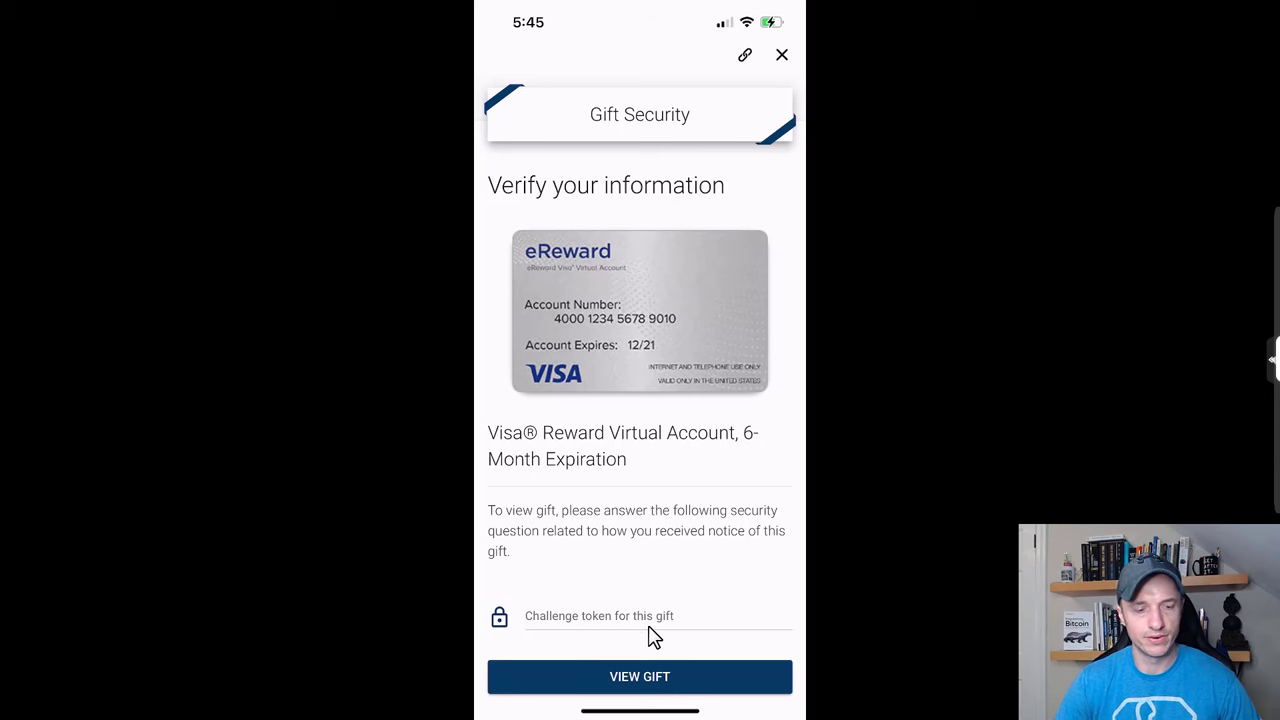
pyautogui.click(652, 630)
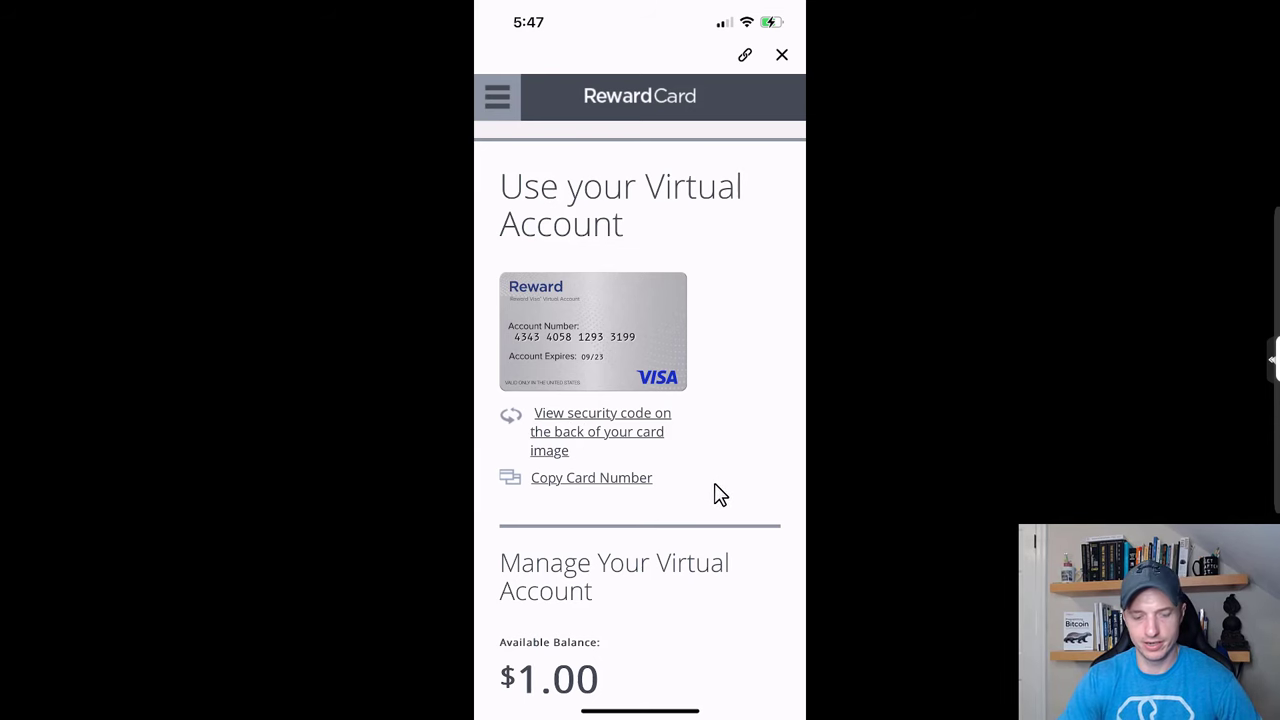
pyautogui.scroll(-5, 716, 494)
pyautogui.scroll(-8, 716, 494)
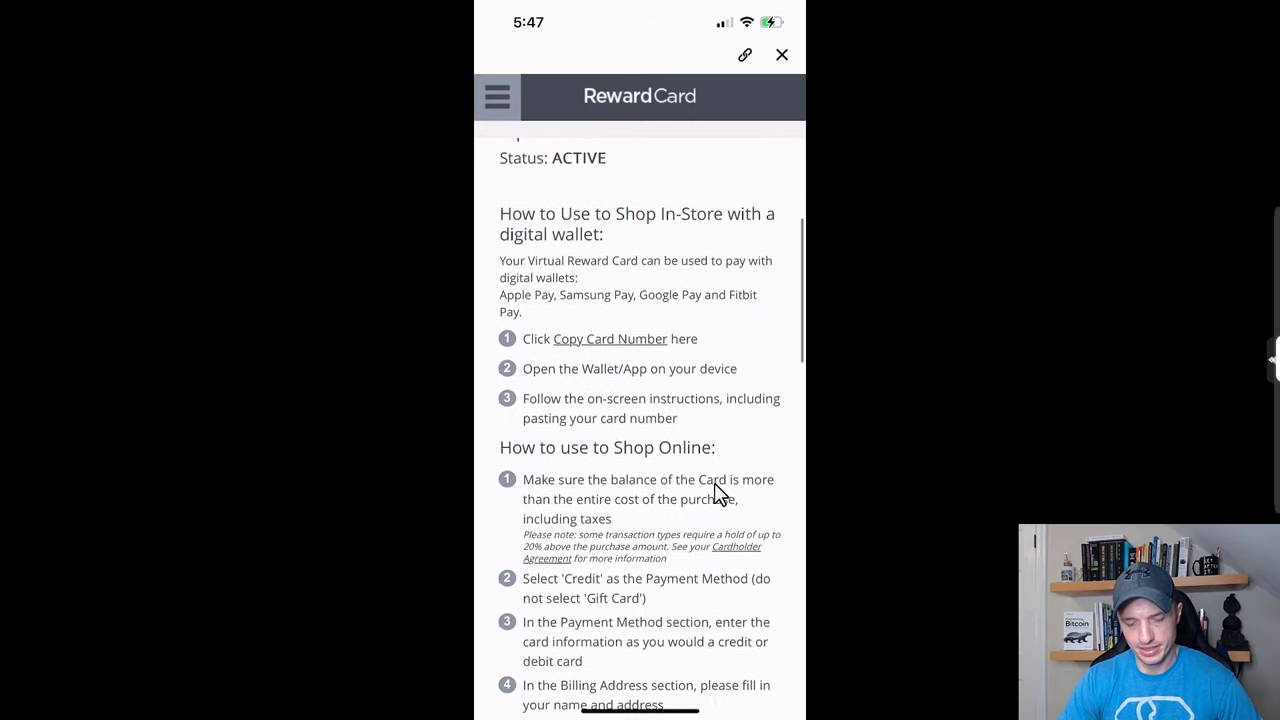
pyautogui.scroll(-2, 716, 494)
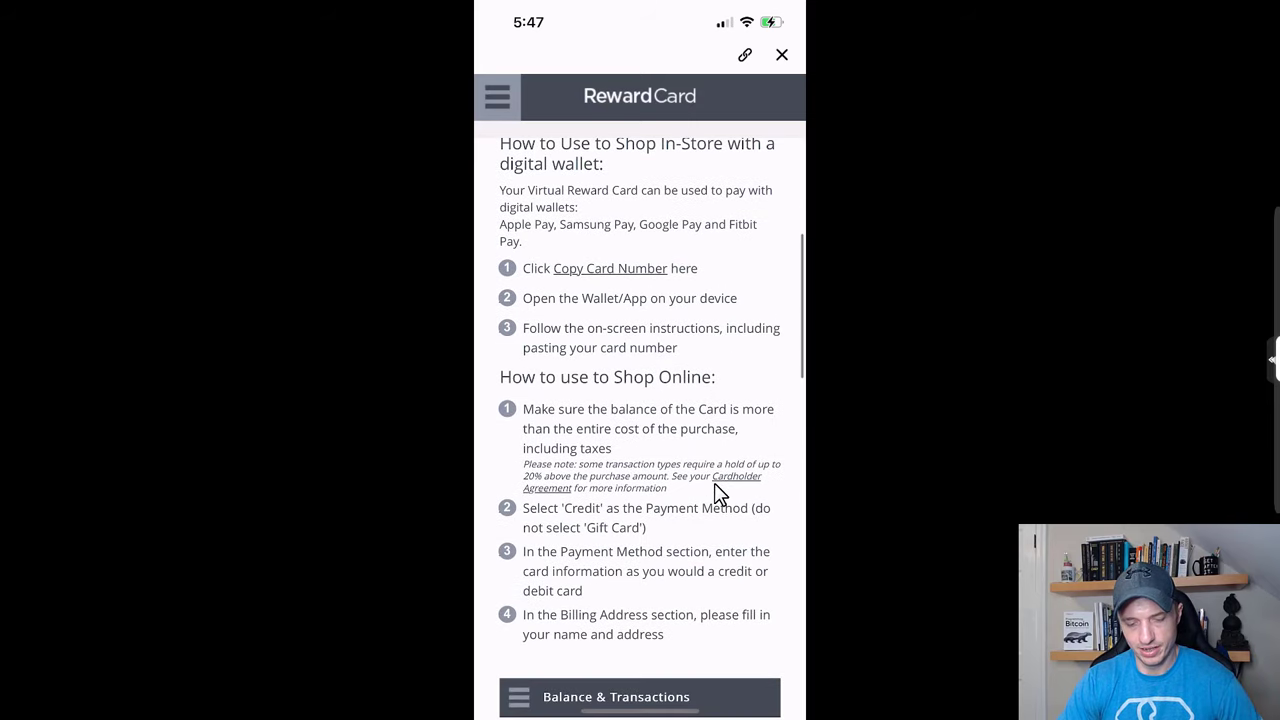
pyautogui.scroll(3, 716, 494)
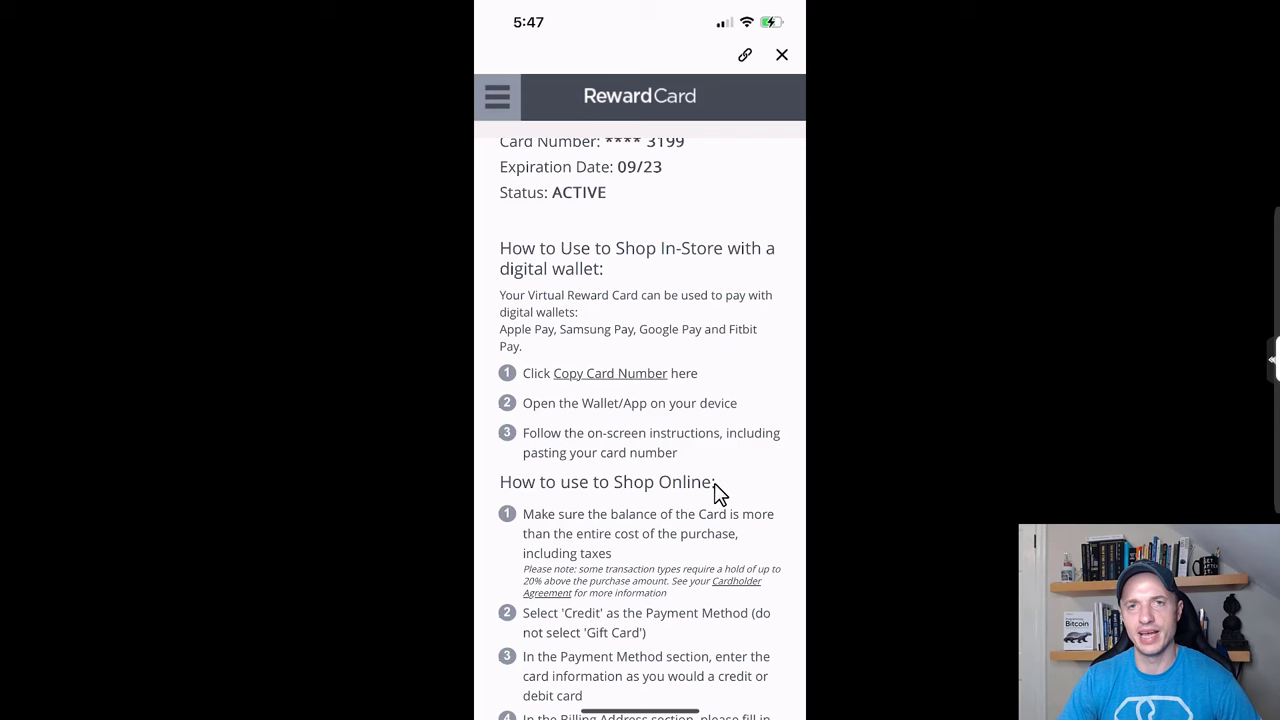